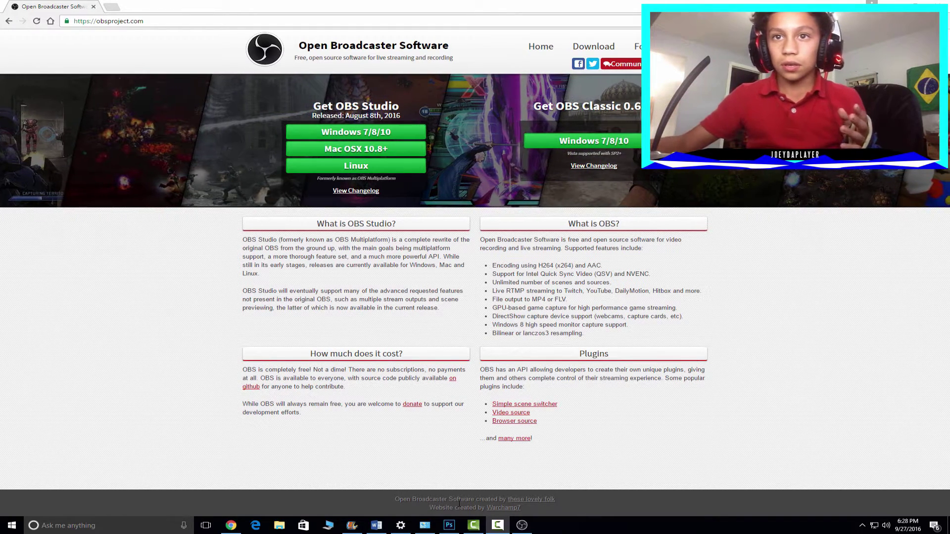
Leave Chrome's OBS download page and bring the running OBS Studio window to the front
{"action": "left_click", "coordinate": [473, 525]}
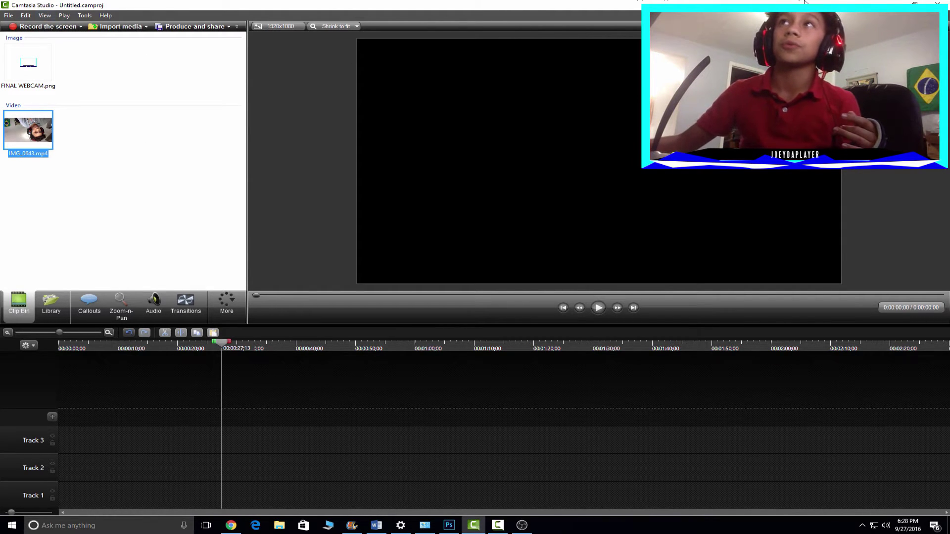
{"action": "key", "text": "alt+Tab"}
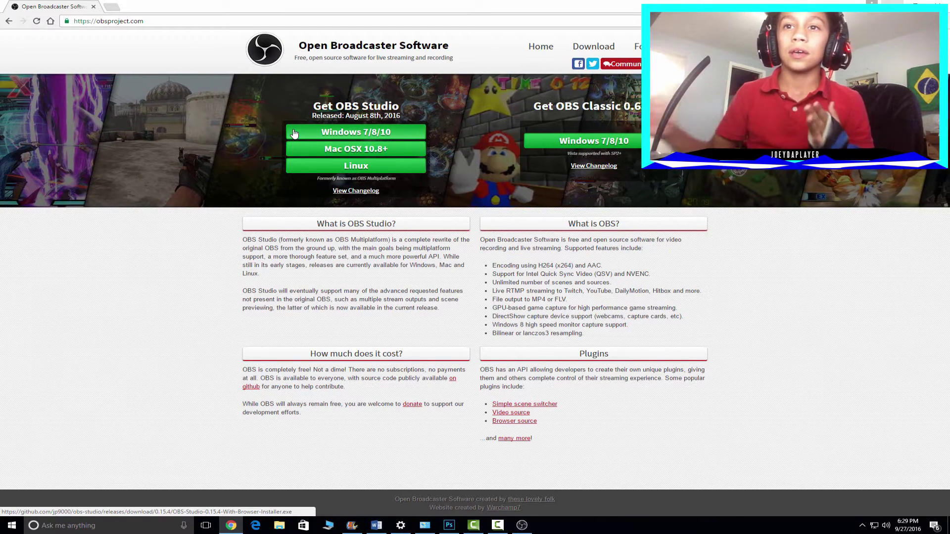
{"action": "left_click", "coordinate": [522, 525]}
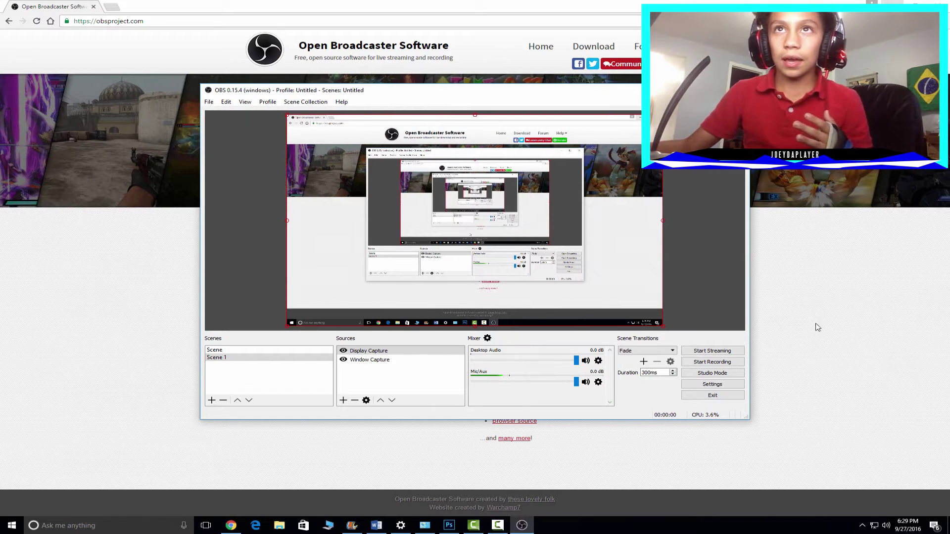
Remove the existing Display Capture and Window Capture sources from Scene 1
{"action": "right_click", "coordinate": [414, 352]}
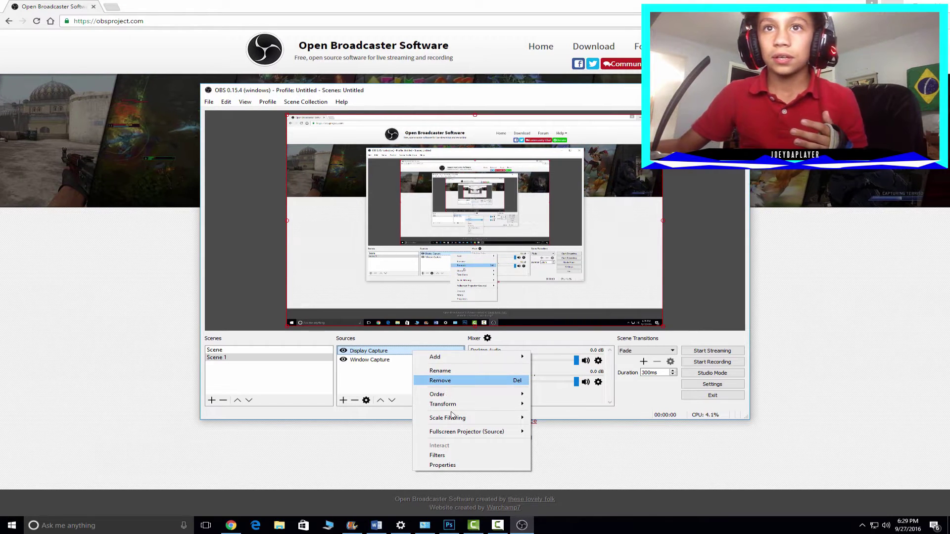
{"action": "left_click", "coordinate": [440, 381]}
{"action": "right_click", "coordinate": [385, 352]}
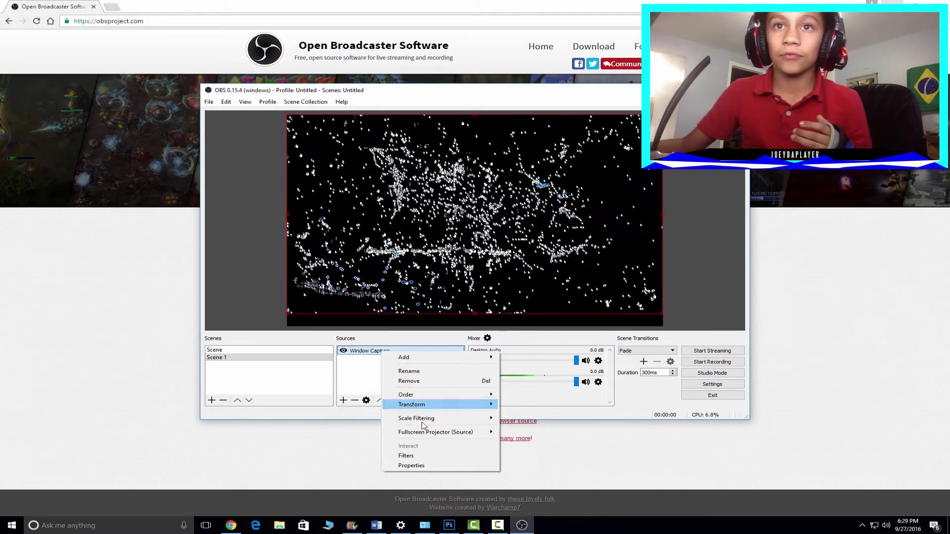
{"action": "left_click", "coordinate": [446, 379]}
{"action": "left_click", "coordinate": [488, 272]}
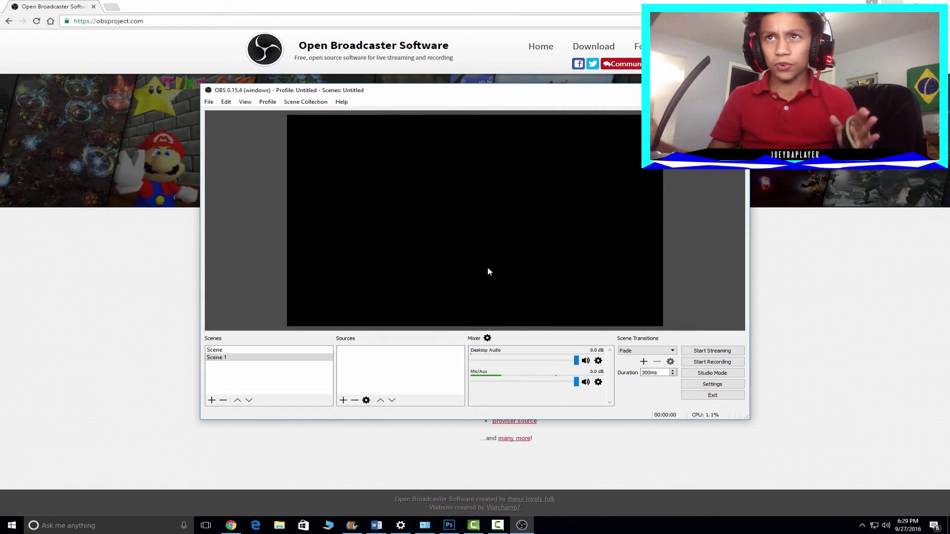
Add a new Display Capture source with its default name
{"action": "right_click", "coordinate": [396, 357]}
{"action": "mouse_move", "coordinate": [425, 364]}
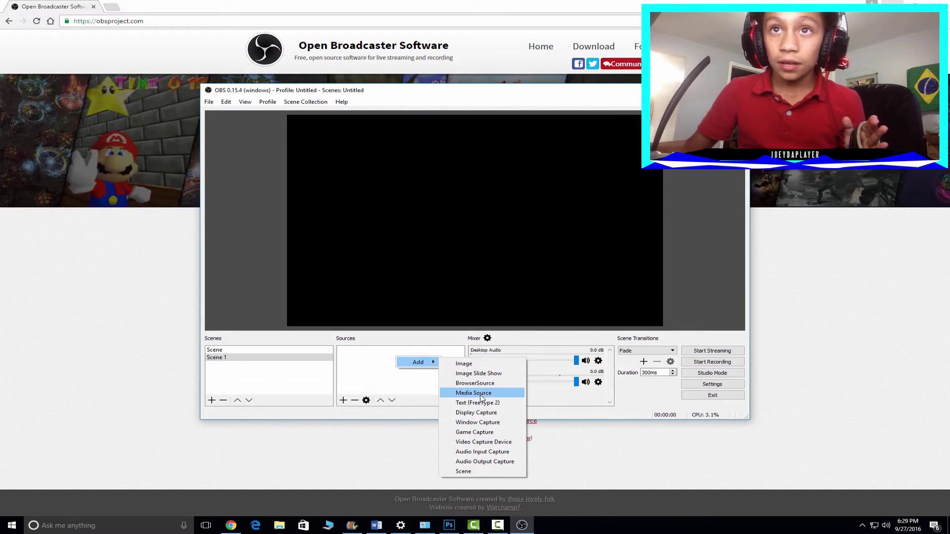
{"action": "left_click", "coordinate": [490, 413]}
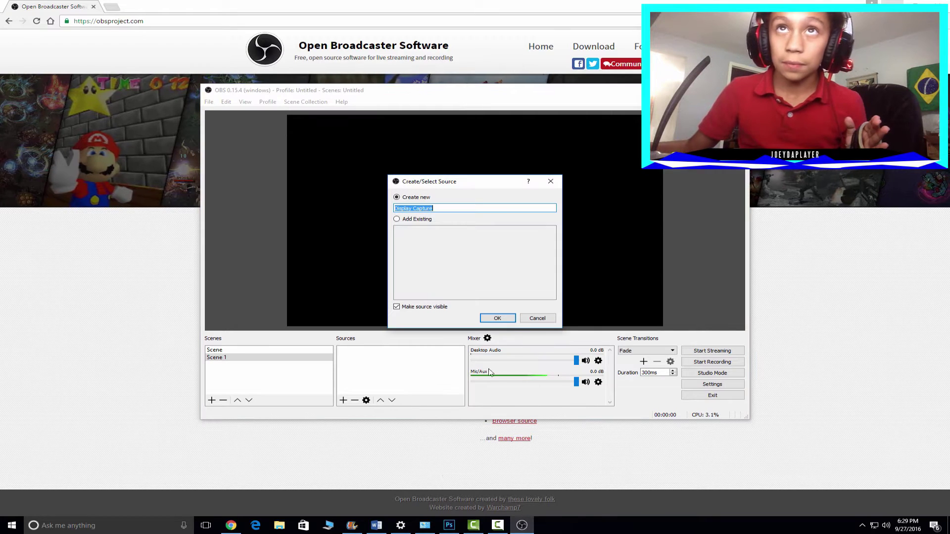
{"action": "left_click", "coordinate": [502, 322]}
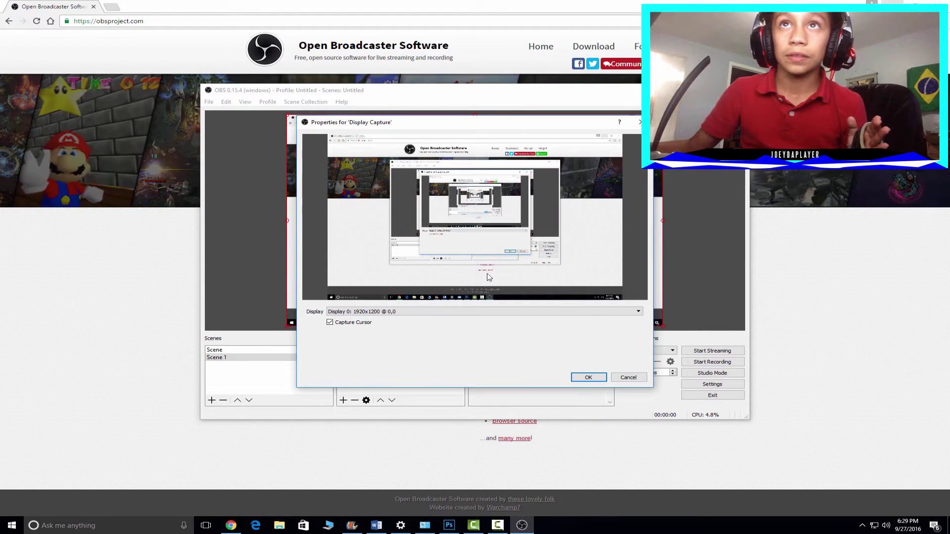
{"action": "left_click", "coordinate": [588, 377]}
Add a Chrome Window Capture source and move it below Display Capture
{"action": "right_click", "coordinate": [402, 369]}
{"action": "mouse_move", "coordinate": [424, 374]}
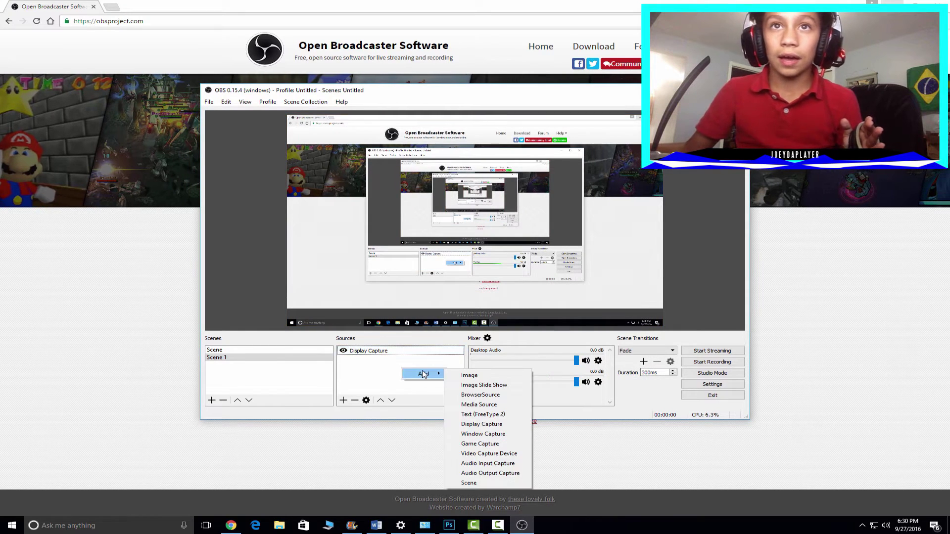
{"action": "left_click", "coordinate": [484, 434]}
{"action": "left_click", "coordinate": [490, 317]}
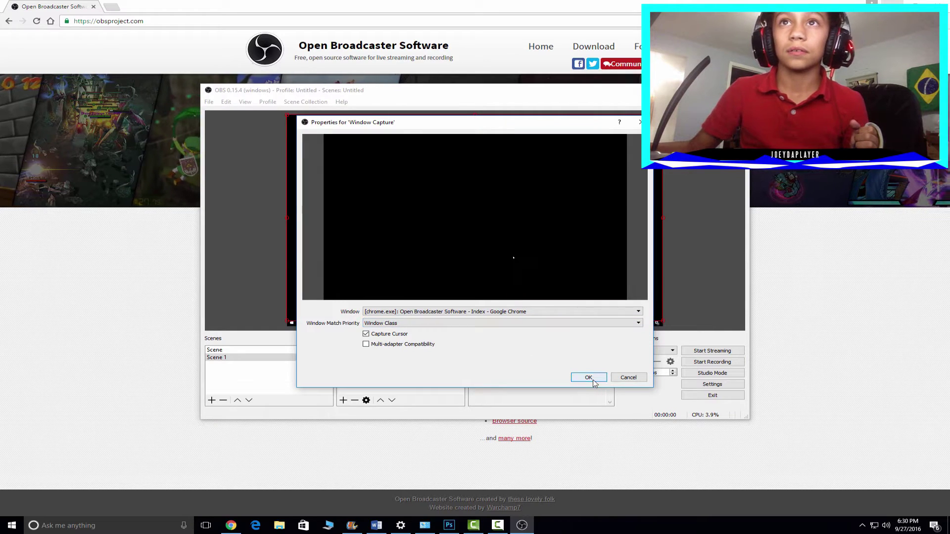
{"action": "left_click", "coordinate": [588, 377]}
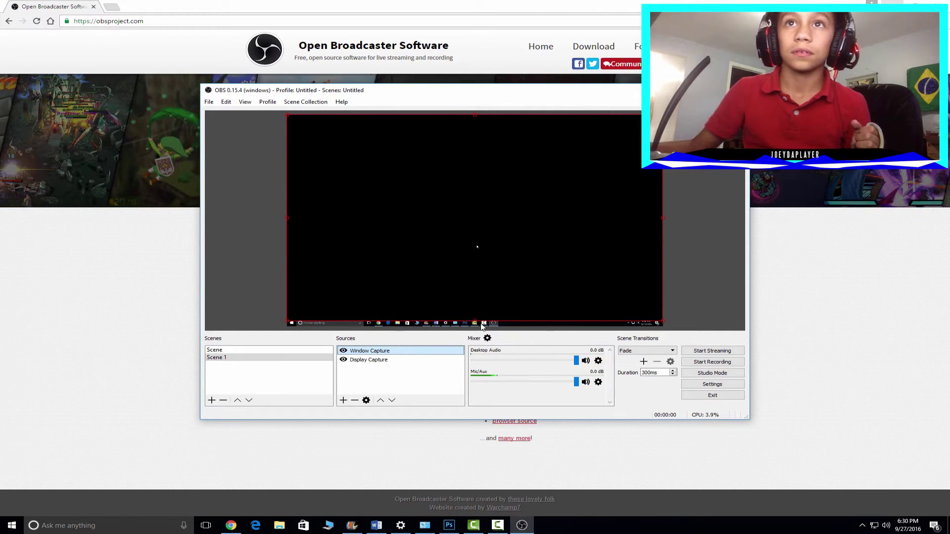
{"action": "left_click_drag", "start_coordinate": [409, 350], "coordinate": [408, 371]}
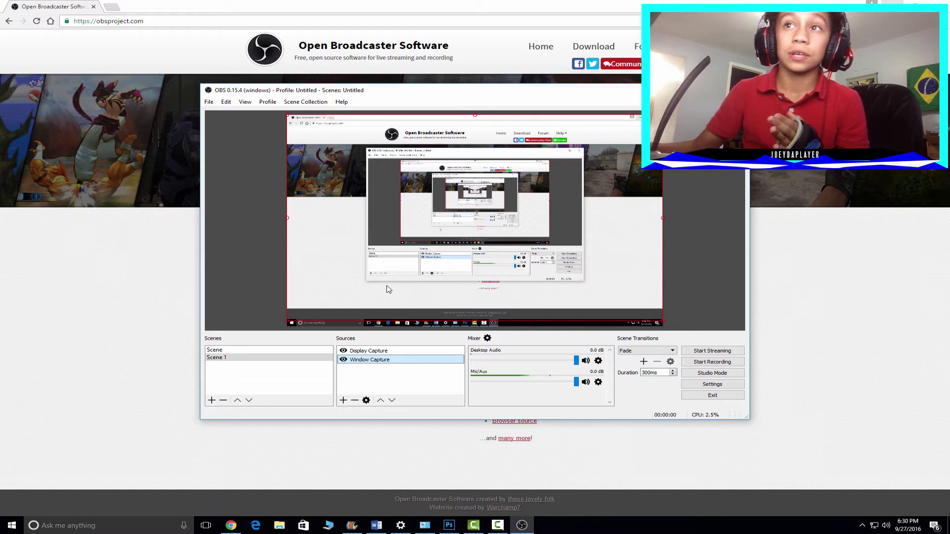
Go to the Output settings and clear the 90000 video bitrate value
{"action": "left_click", "coordinate": [210, 103]}
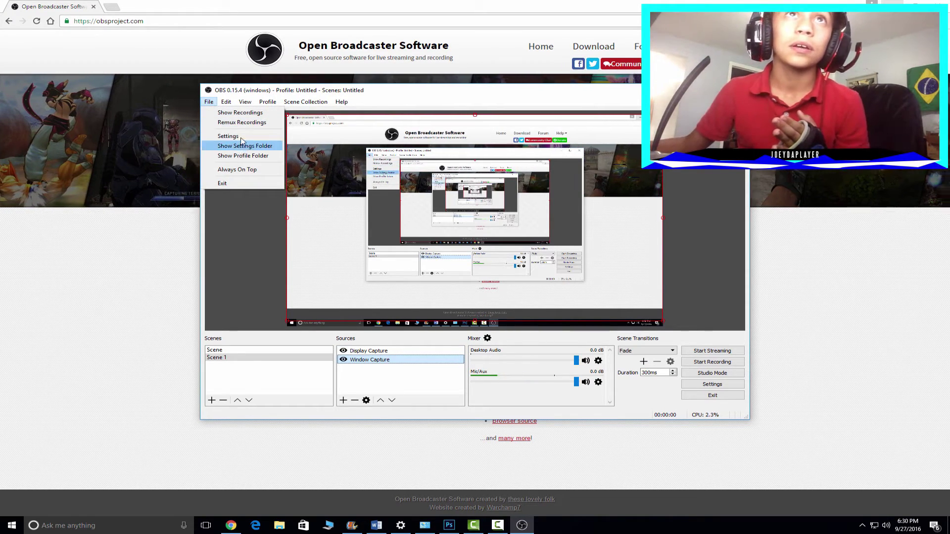
{"action": "left_click", "coordinate": [241, 137]}
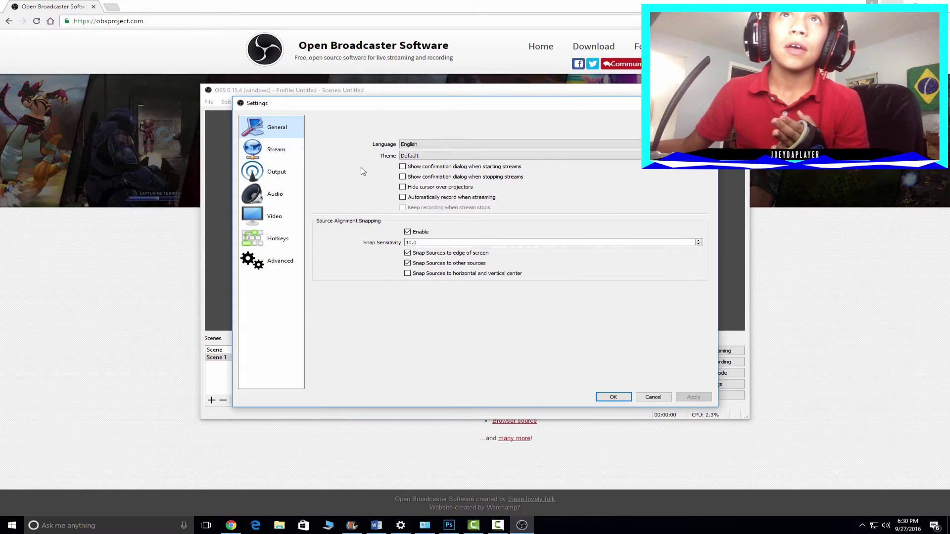
{"action": "left_click", "coordinate": [283, 180]}
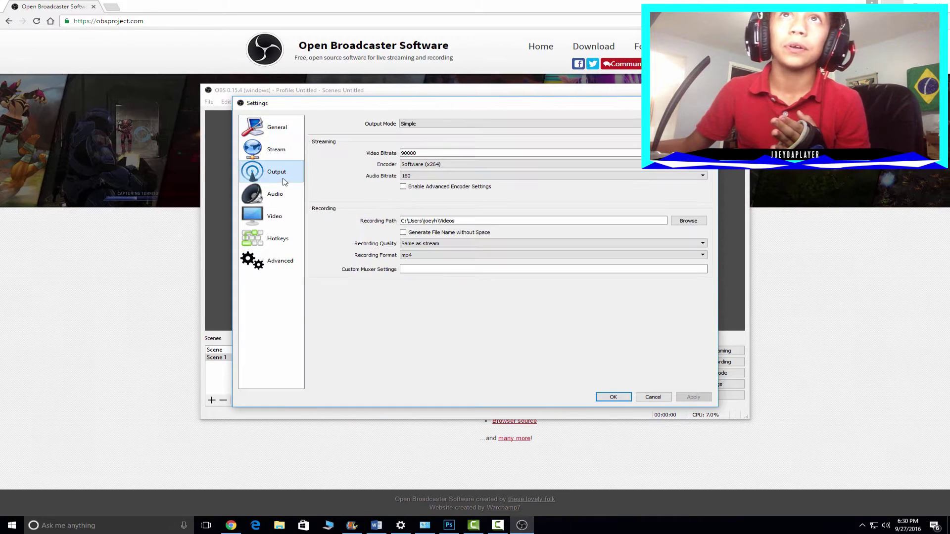
{"action": "double_click", "coordinate": [413, 156]}
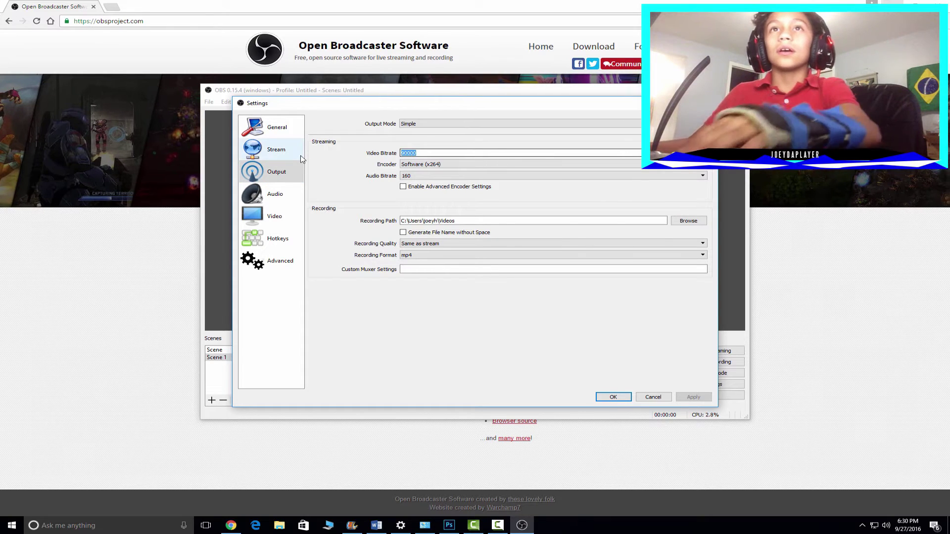
{"action": "key", "text": "BackSpace"}
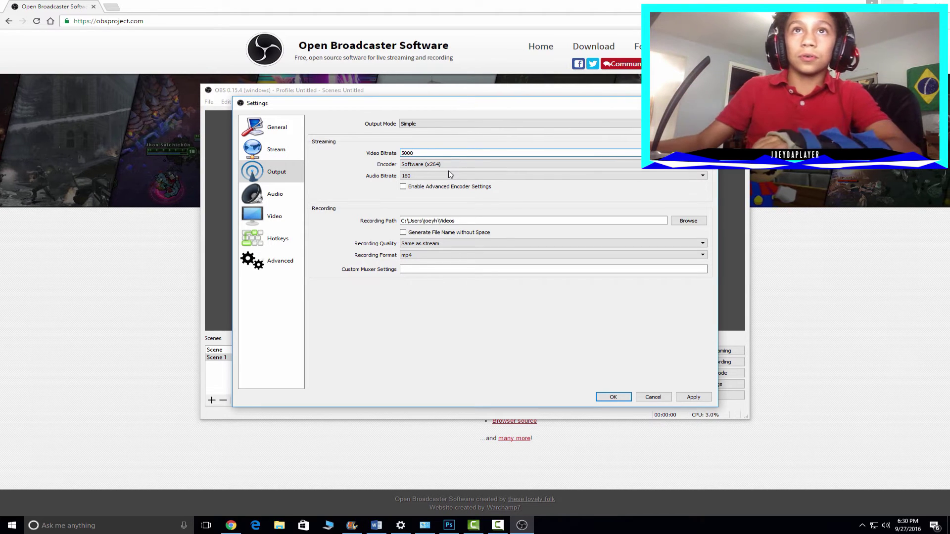
Set audio bitrate to 320, keep mp4 as recording format, and save
{"action": "left_click", "coordinate": [447, 175]}
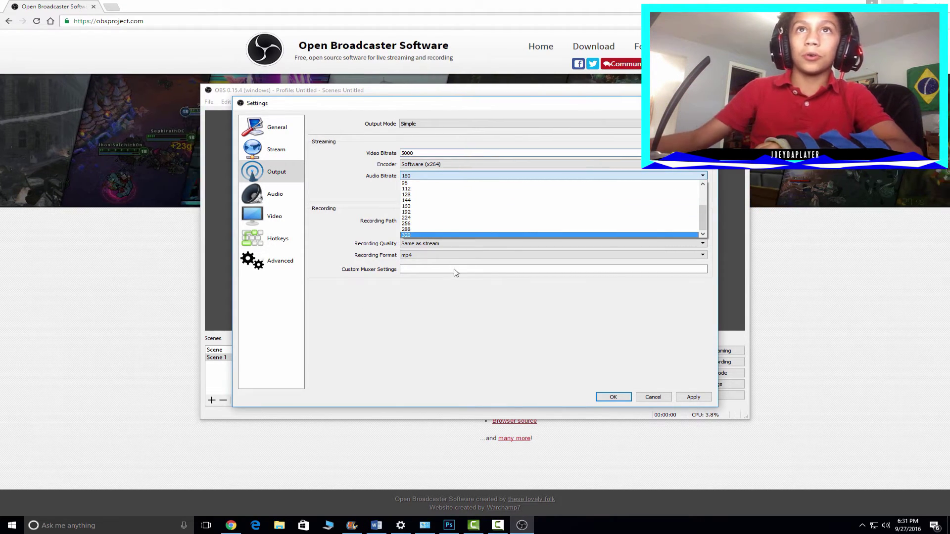
{"action": "left_click", "coordinate": [415, 235]}
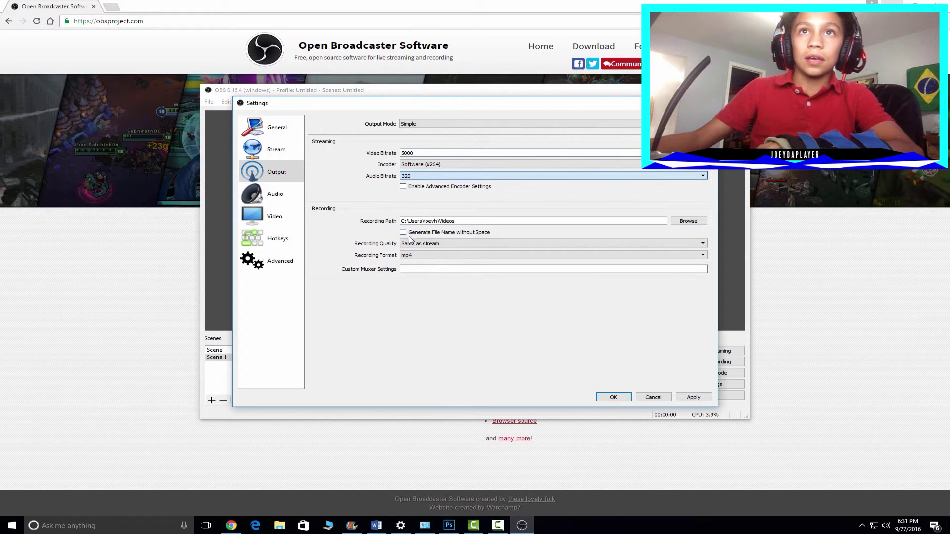
{"action": "left_click", "coordinate": [414, 256]}
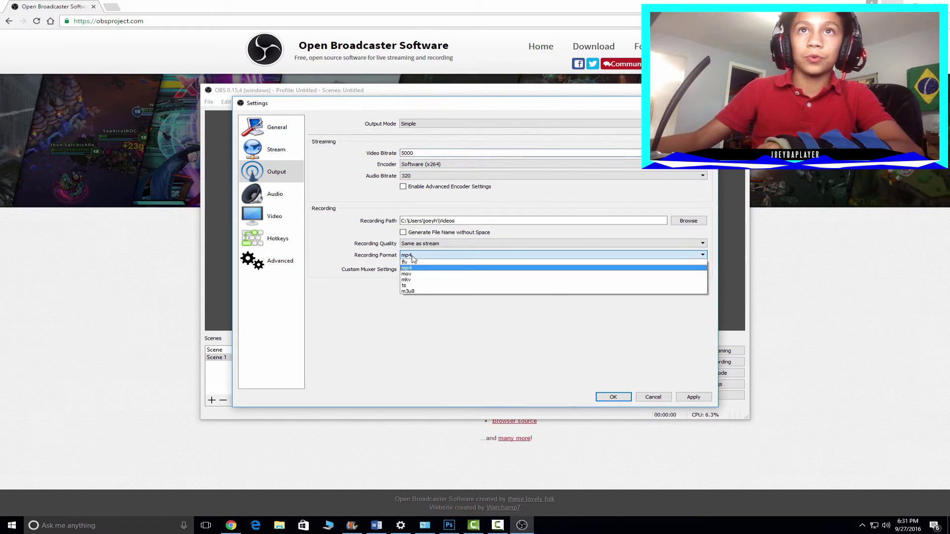
{"action": "left_click", "coordinate": [413, 257]}
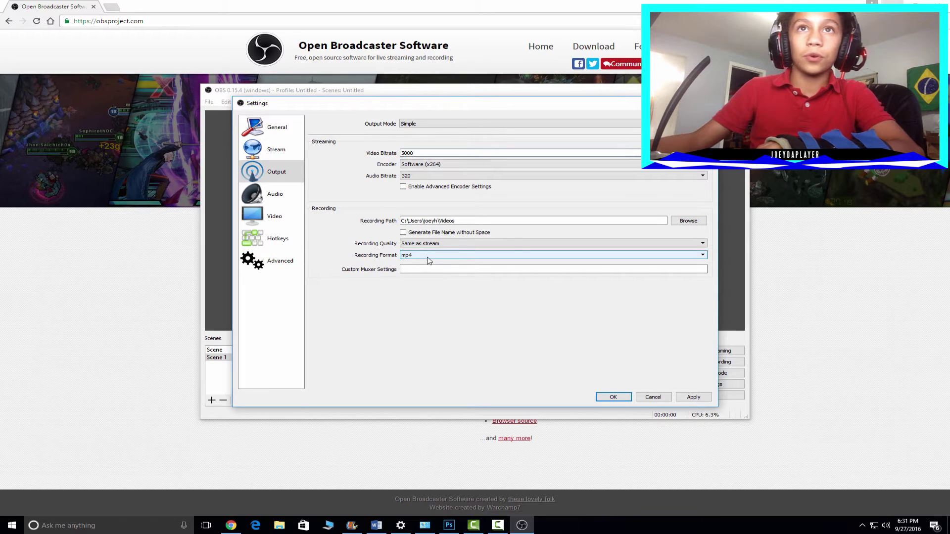
{"action": "left_click", "coordinate": [613, 397]}
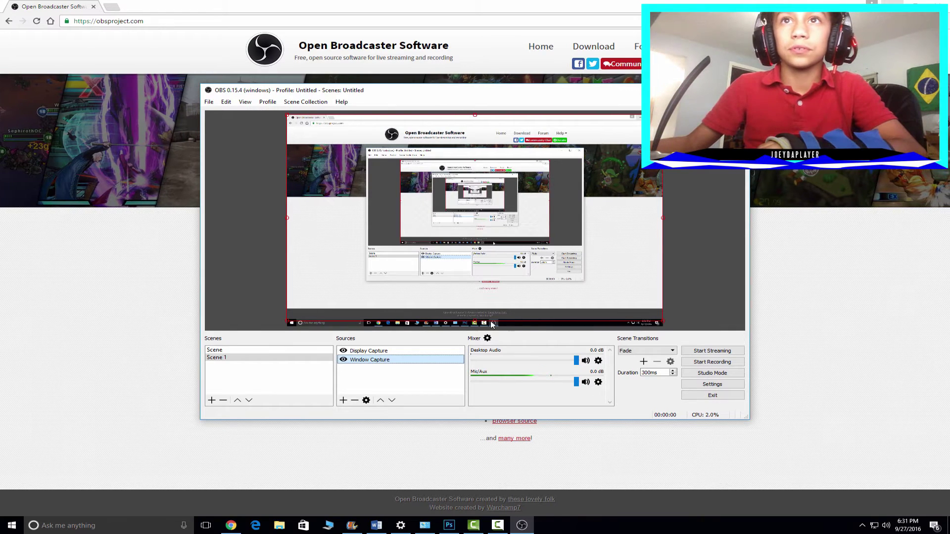
Enlarge the Window Capture source in the preview and stop the test recording
{"action": "left_click_drag", "start_coordinate": [474, 323], "coordinate": [471, 320]}
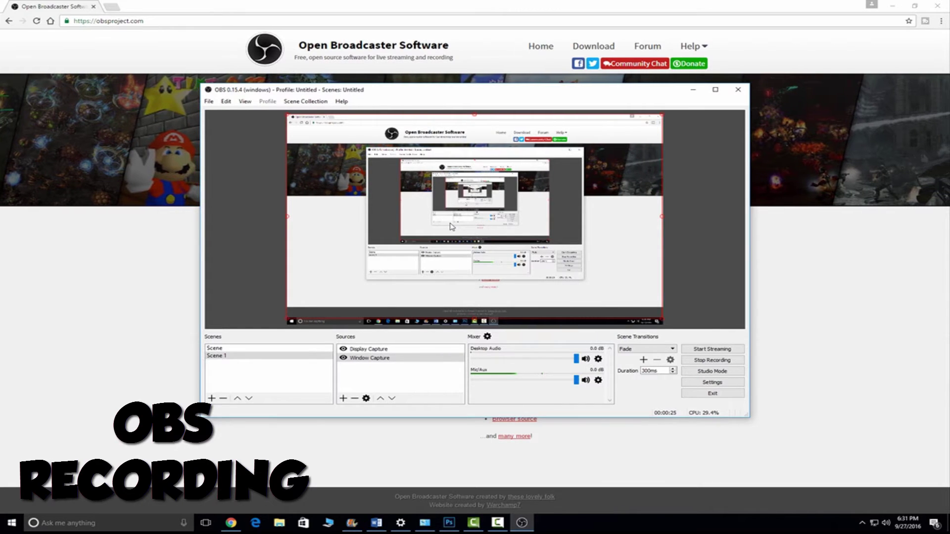
{"action": "left_click", "coordinate": [711, 360]}
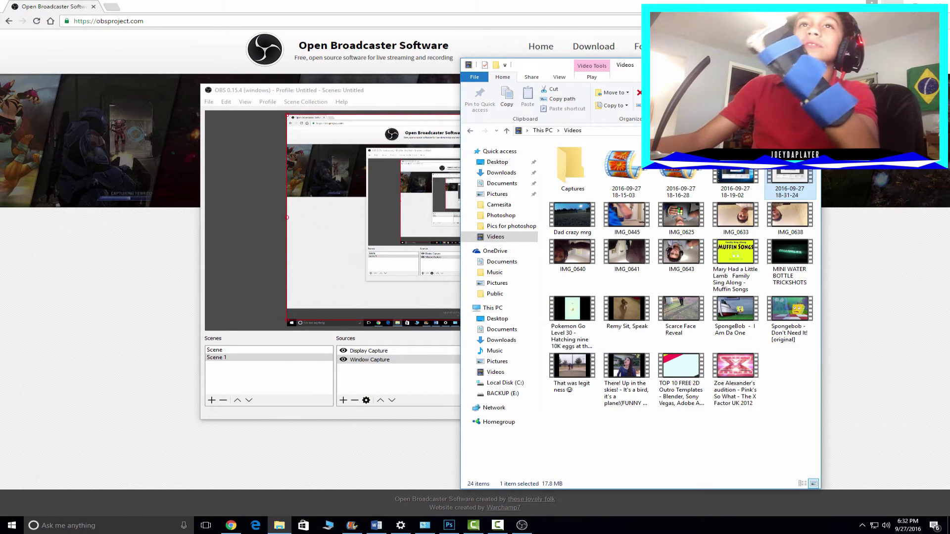
Change the Output video bitrate from 5000 to 8000 and close the settings
{"action": "left_click", "coordinate": [342, 90]}
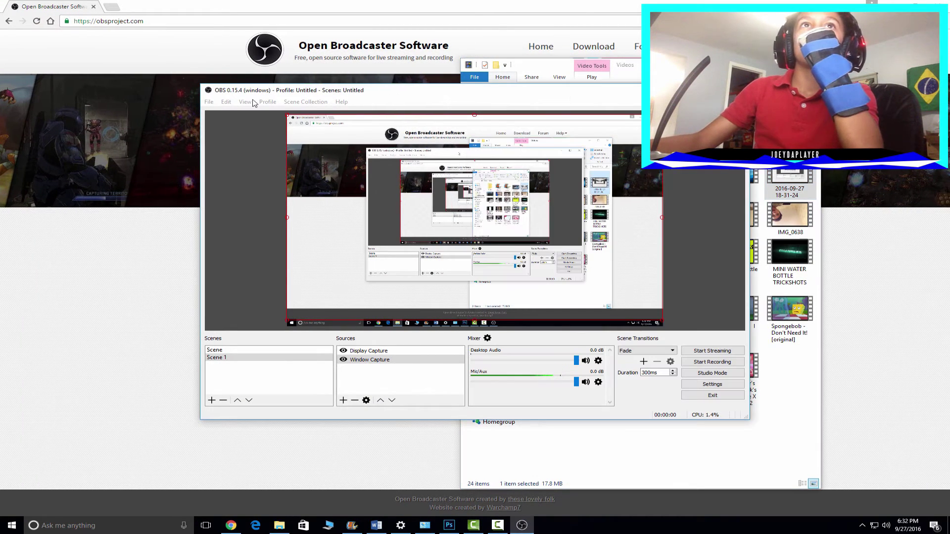
{"action": "left_click", "coordinate": [226, 102]}
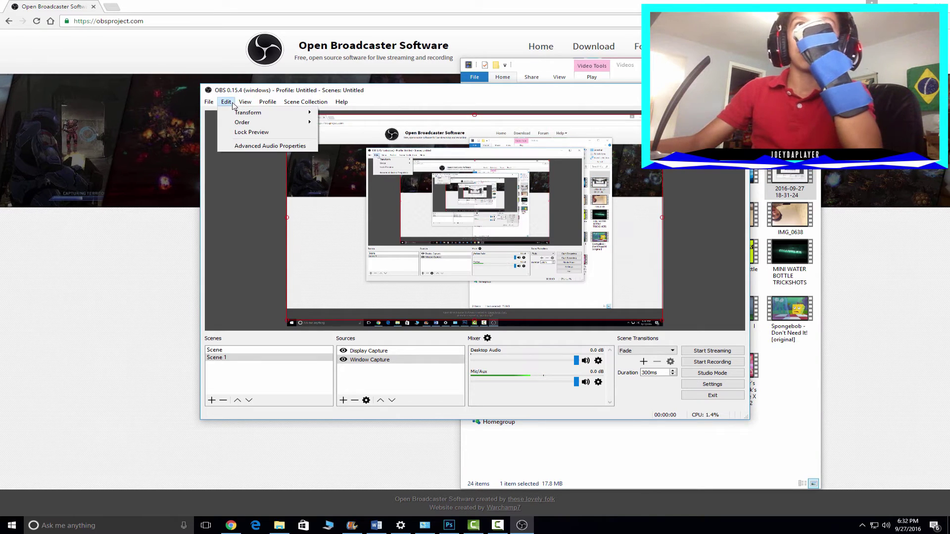
{"action": "left_click", "coordinate": [227, 103]}
{"action": "left_click", "coordinate": [209, 102]}
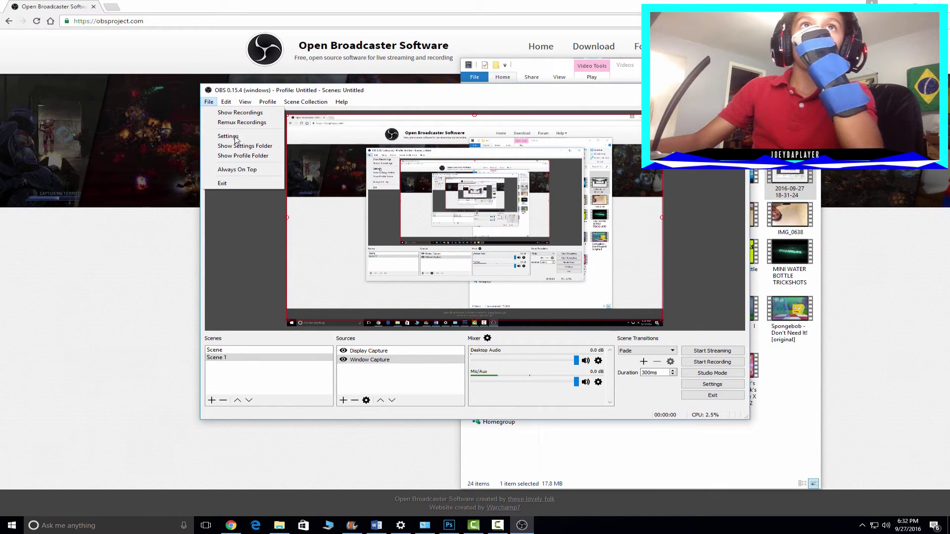
{"action": "left_click", "coordinate": [240, 137]}
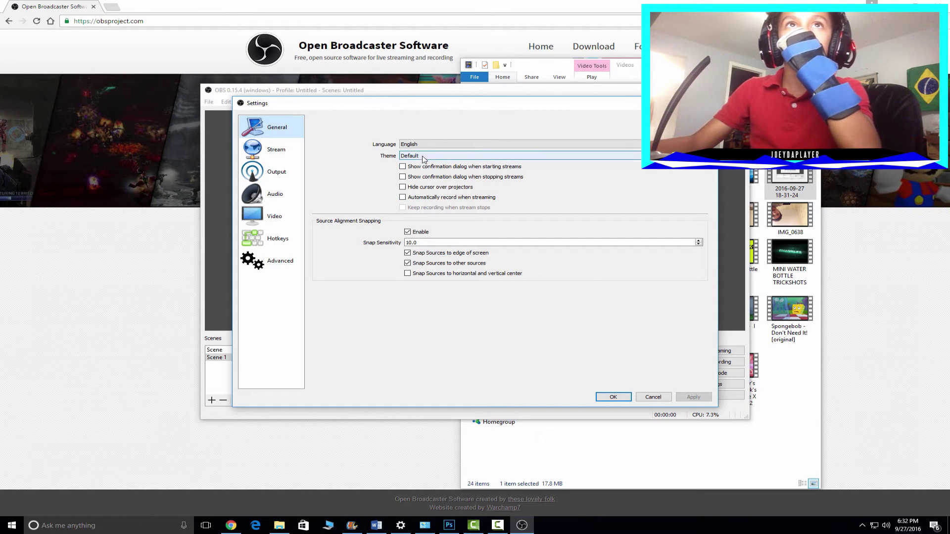
{"action": "left_click", "coordinate": [284, 178]}
{"action": "left_click", "coordinate": [426, 153]}
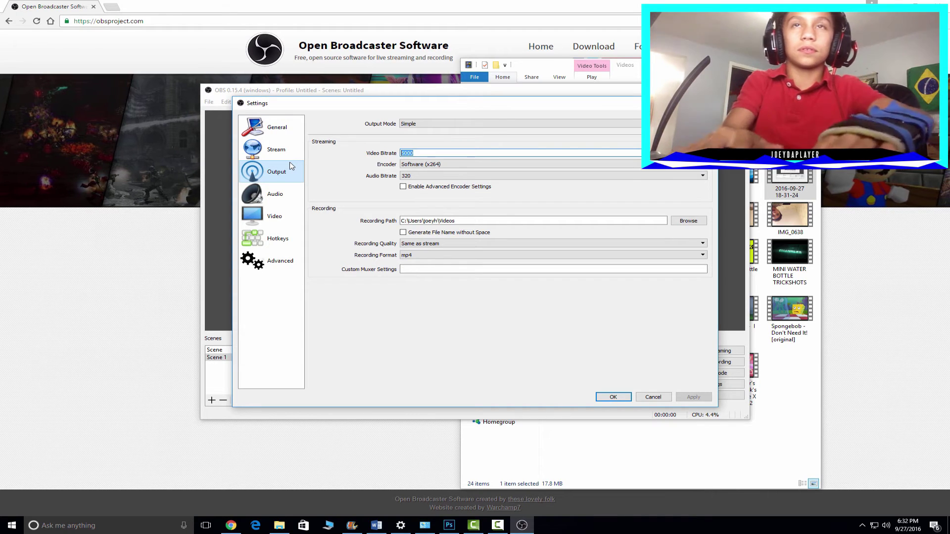
{"action": "type", "text": "8000"}
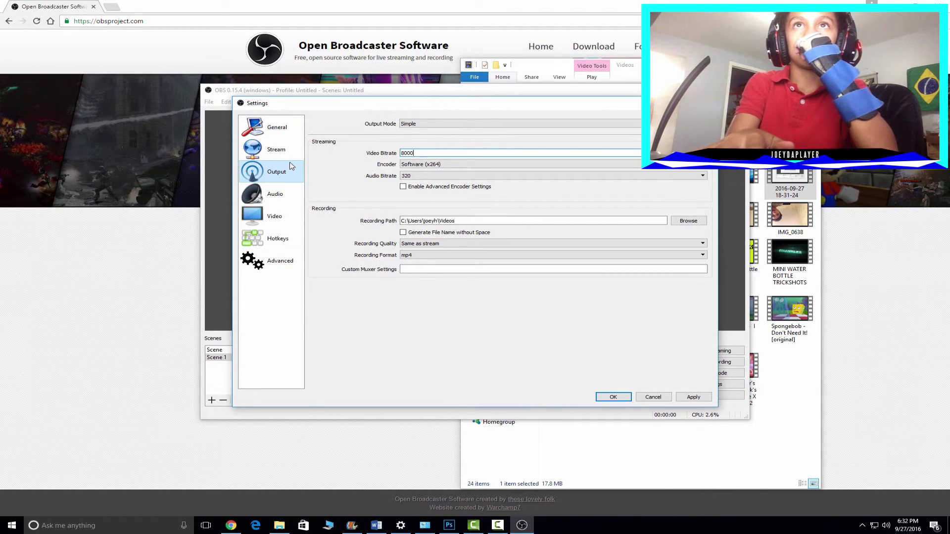
{"action": "key", "text": "Return"}
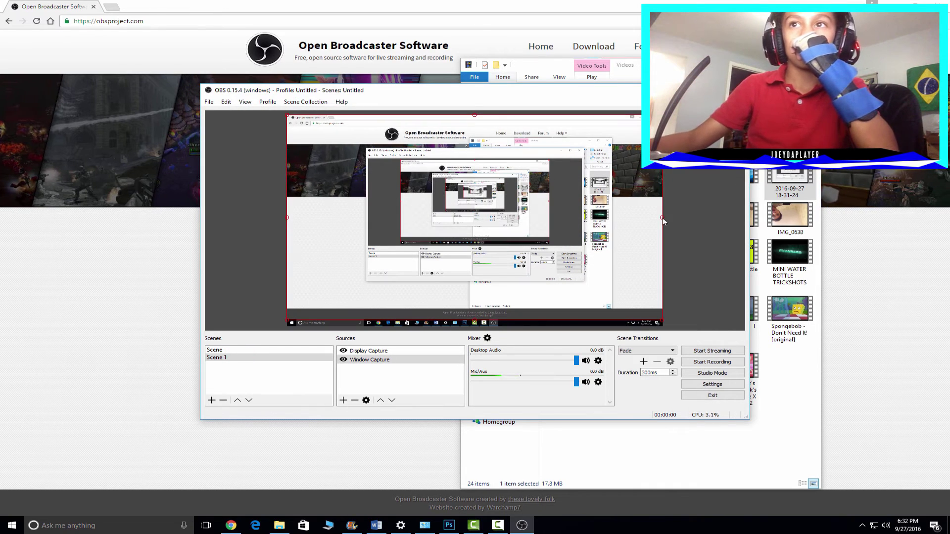
Start a fresh test recording using the 8000 video bitrate
{"action": "left_click", "coordinate": [713, 361]}
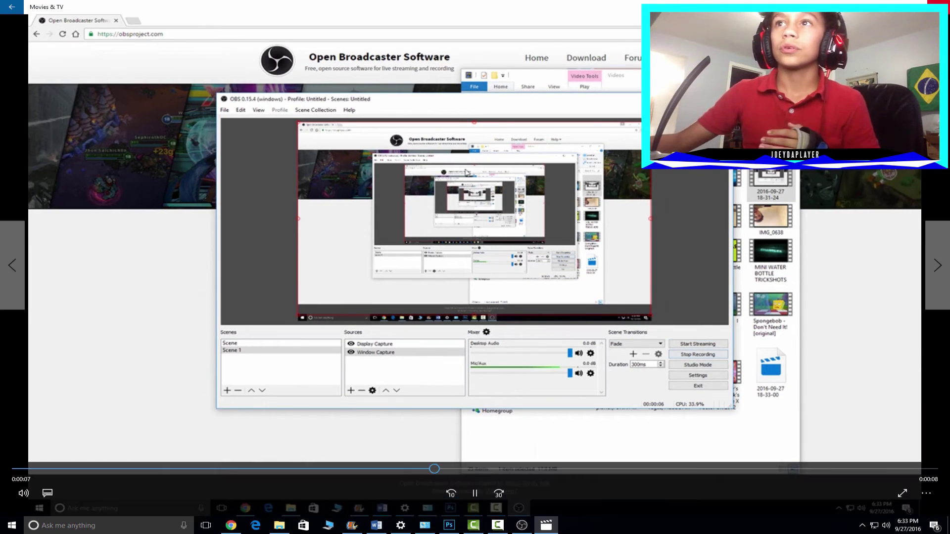
{"action": "key", "text": "alt+F4"}
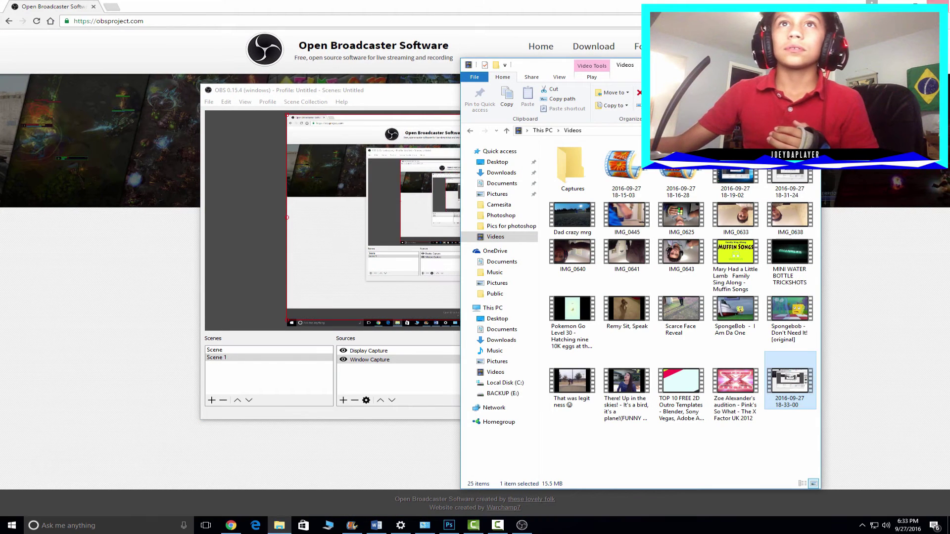